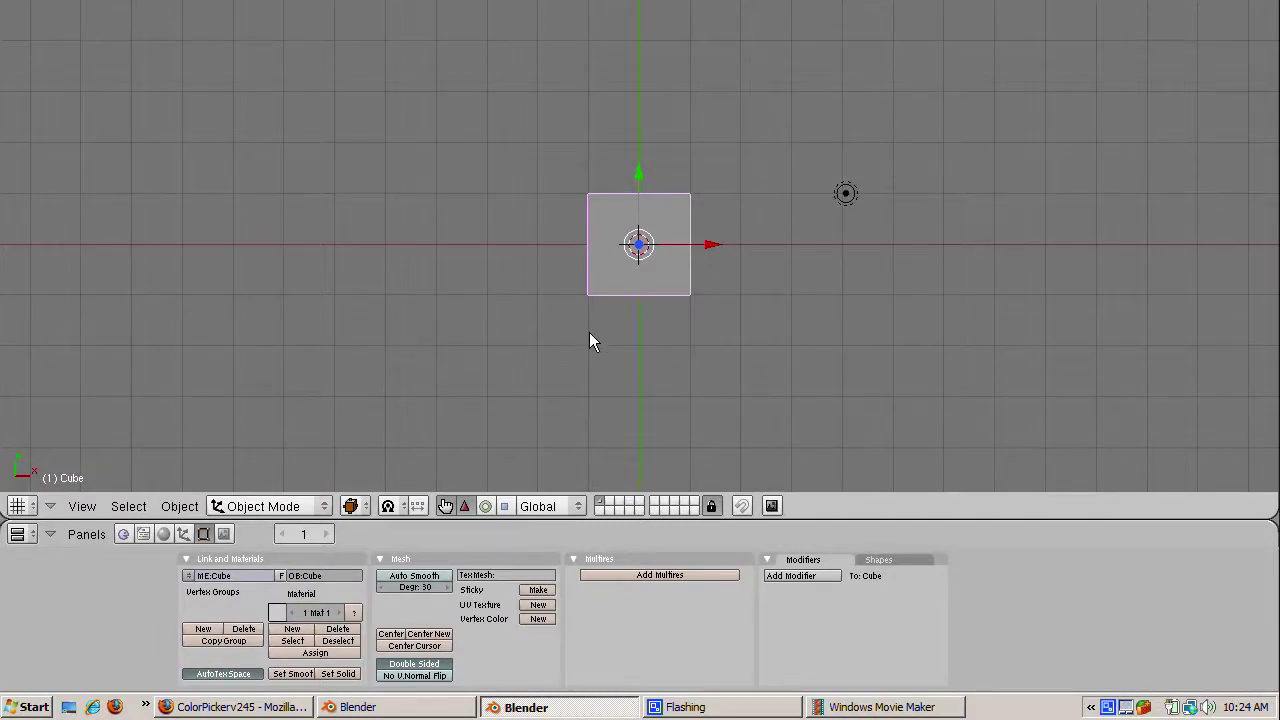
Step: Delete the cube and add a UV sphere with 32 segments, 32 rings and radius 1.00
key("x")
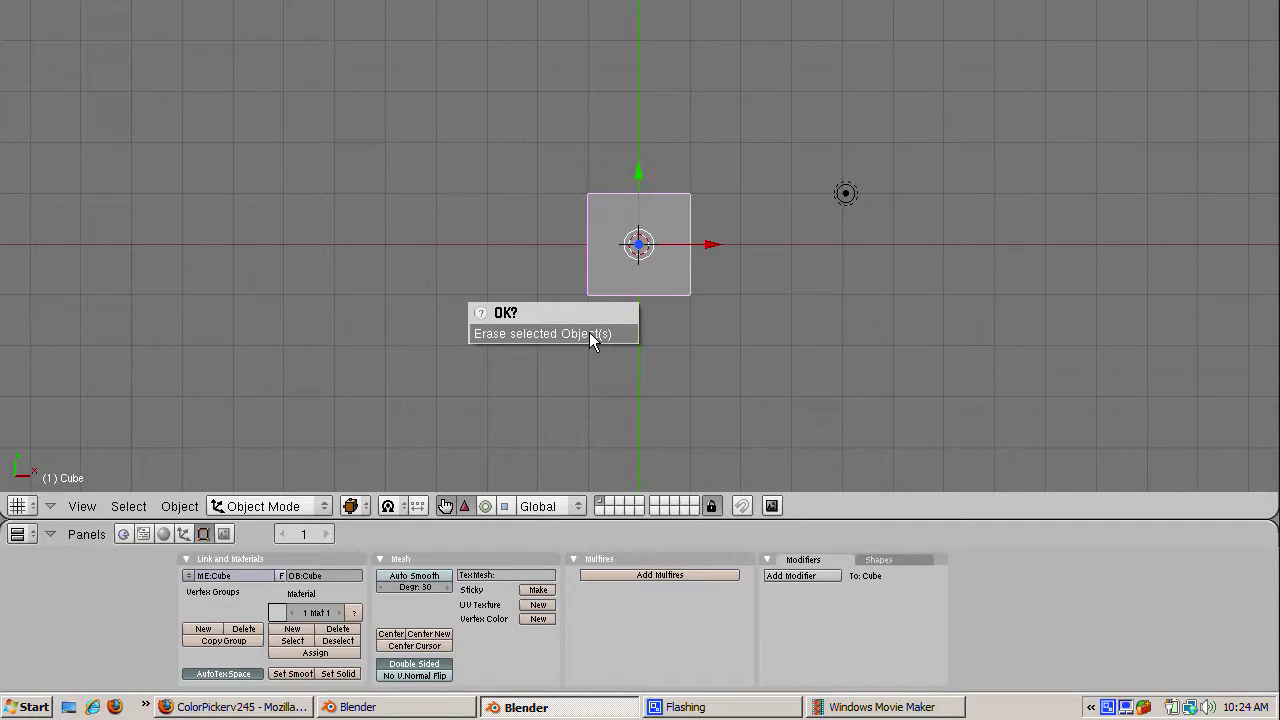
left_click(589, 334)
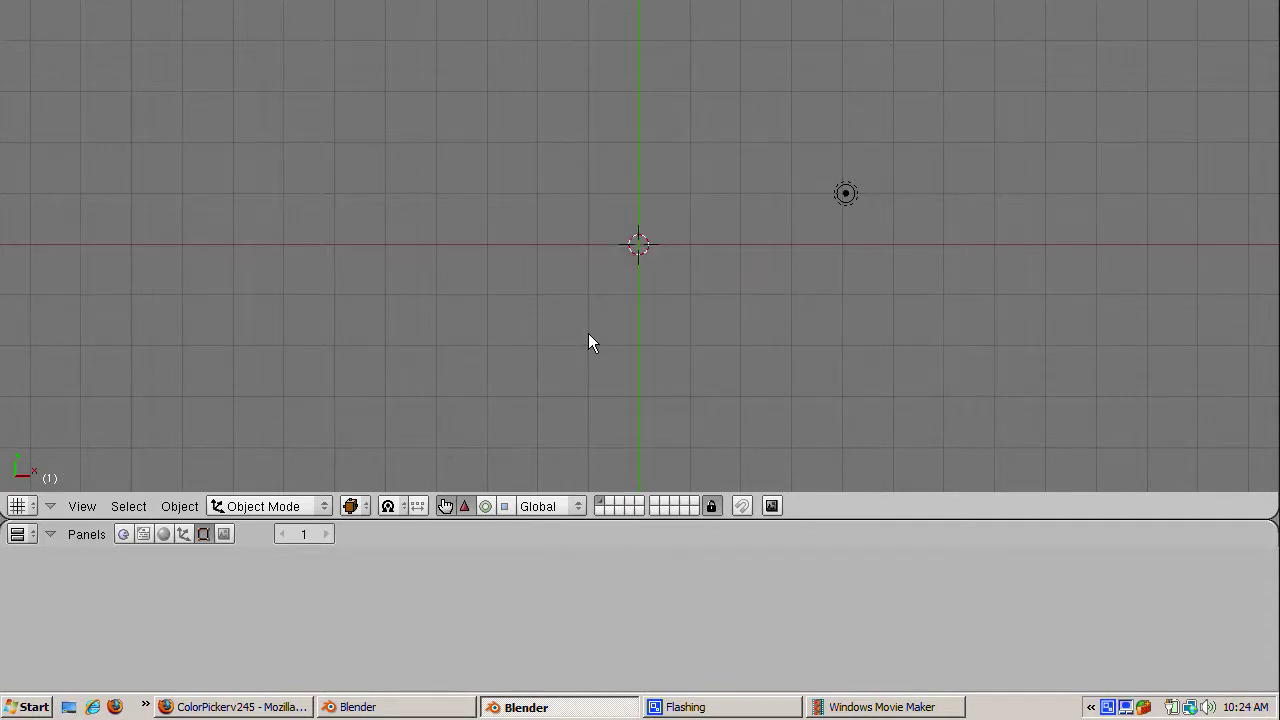
key("space")
mouse_move(695, 340)
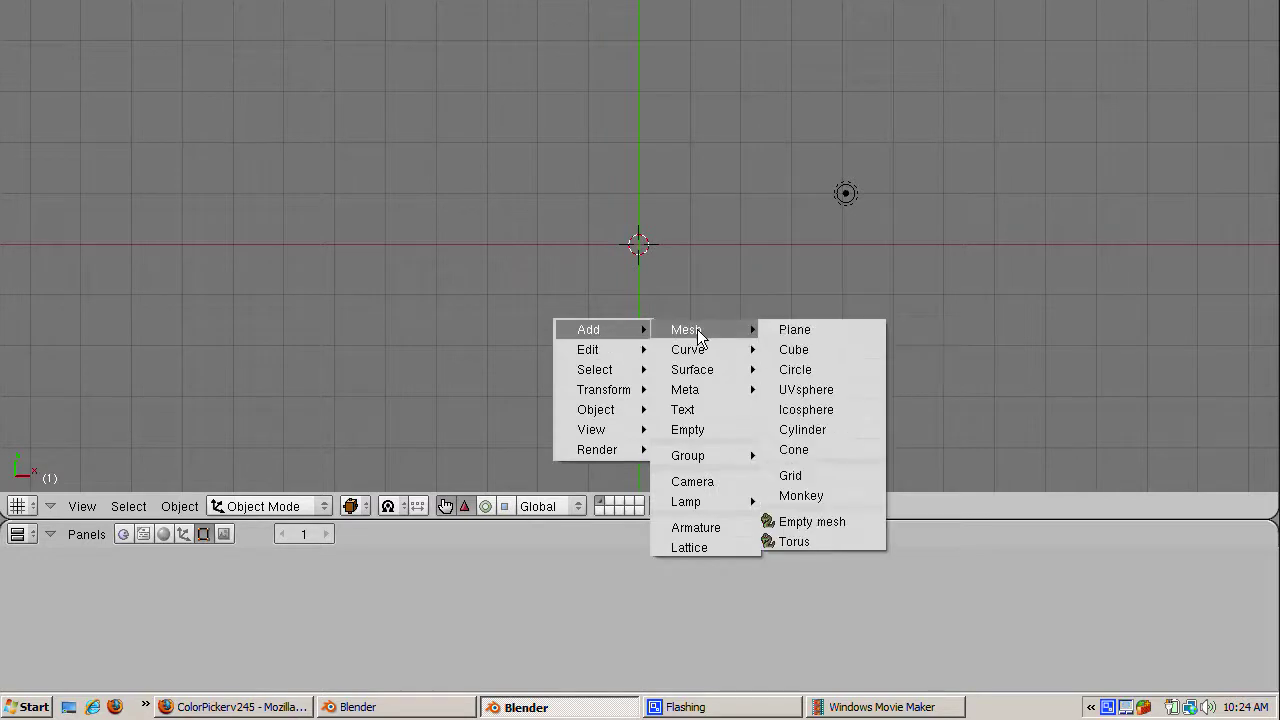
left_click(797, 390)
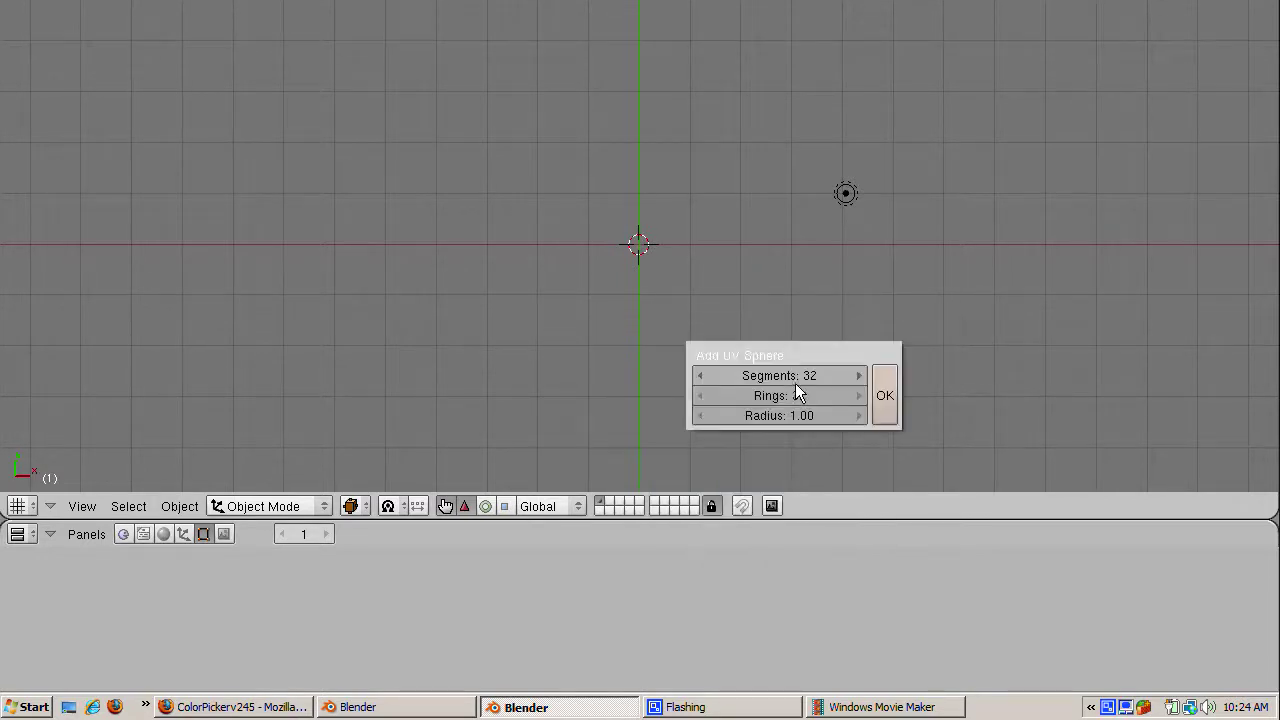
left_click(884, 396)
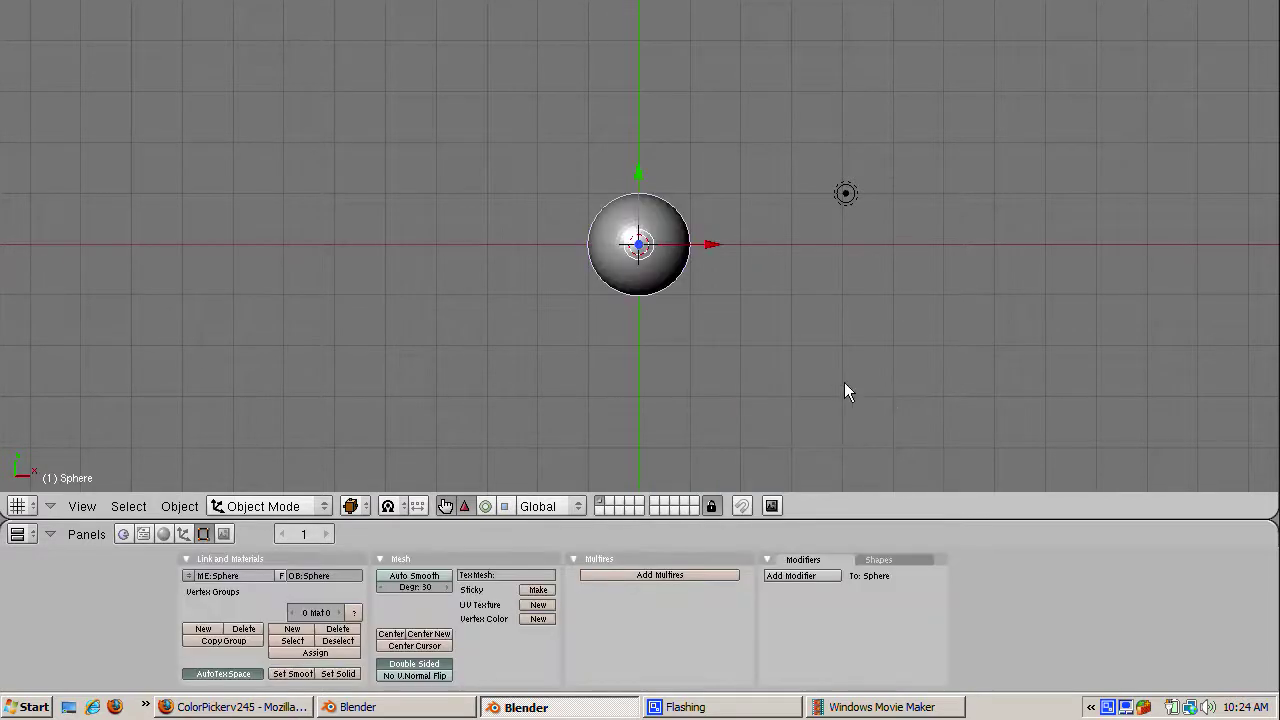
Step: Add a new material, Material.001, to the sphere and raise its red to R 0.990
left_click(164, 534)
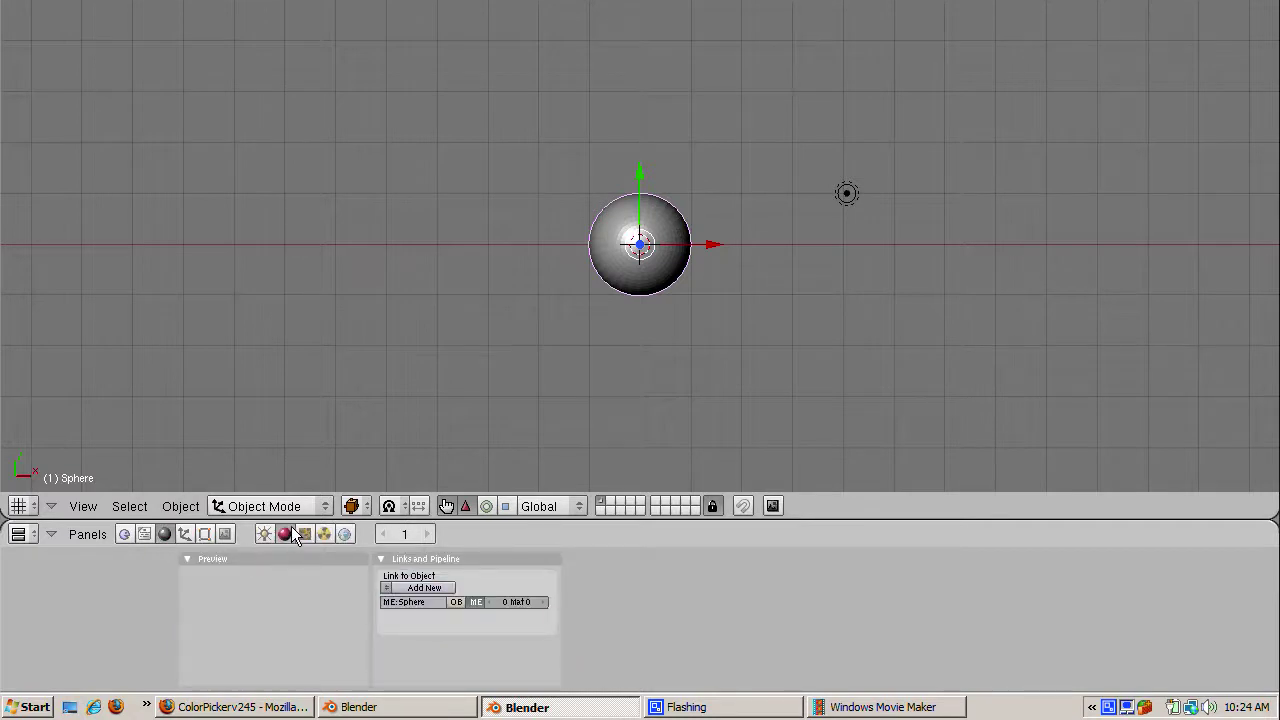
left_click(421, 587)
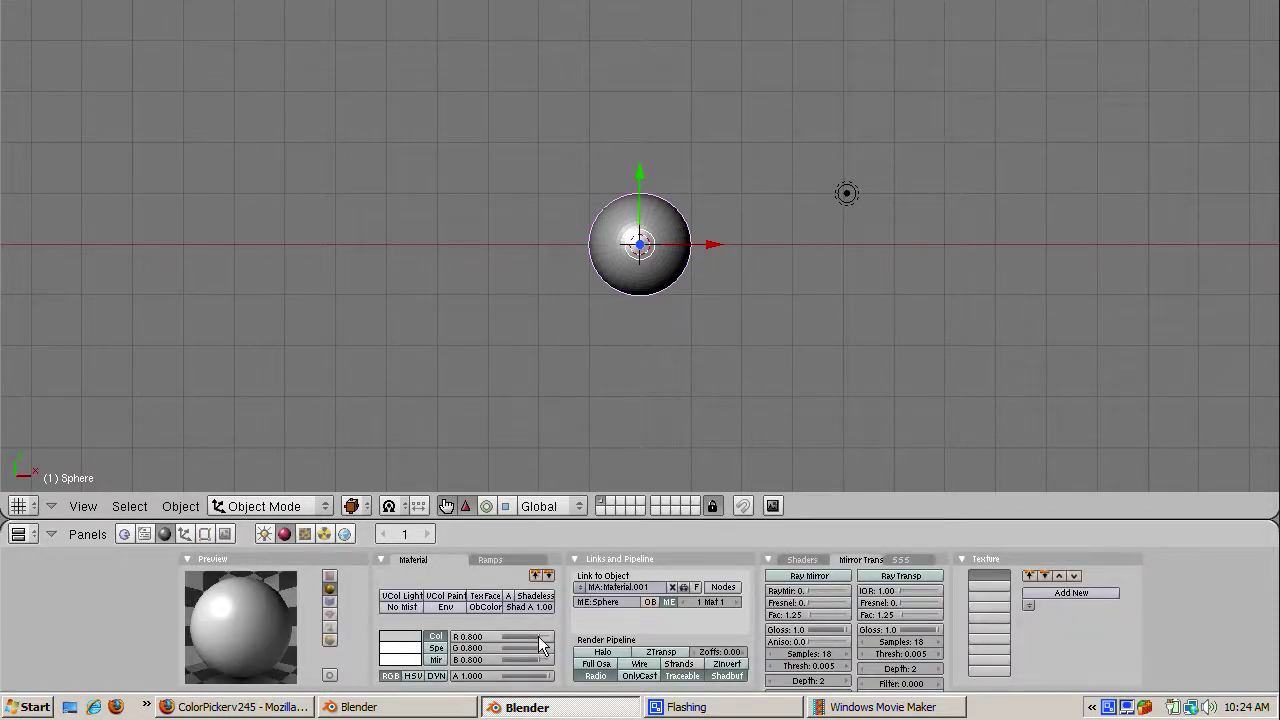
left_click_drag(538, 637, 481, 673)
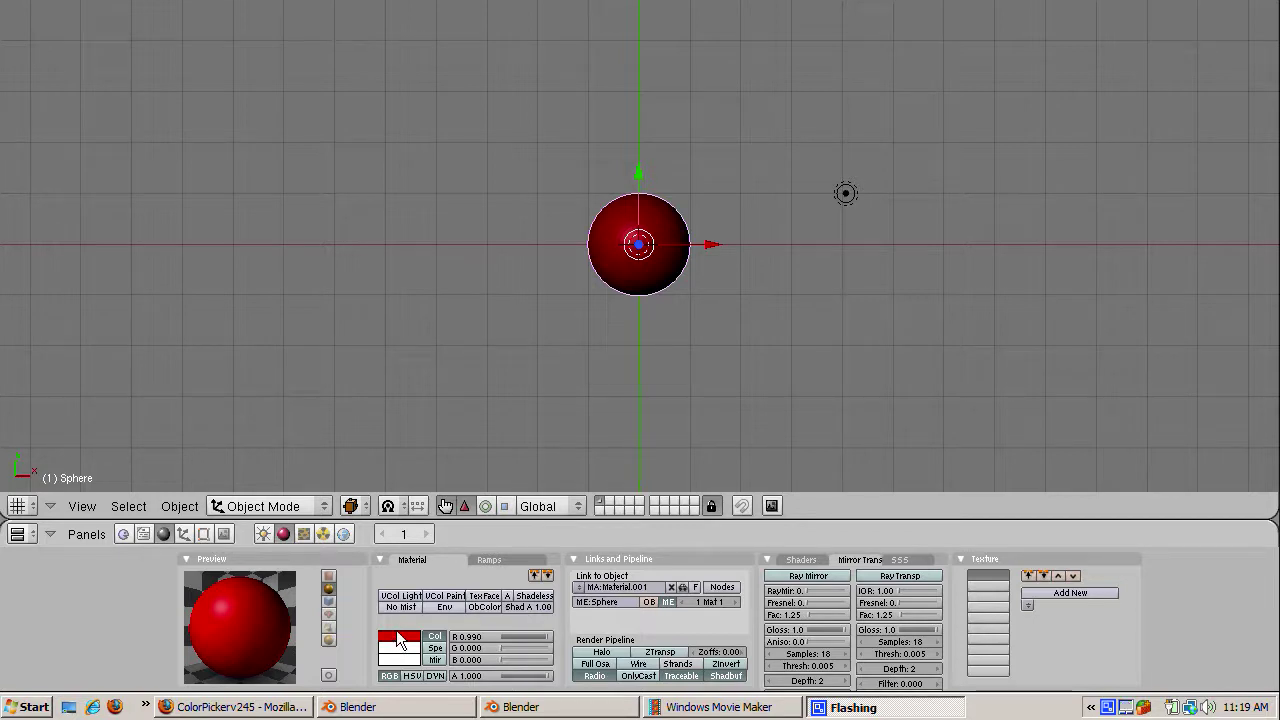
Step: Move Material.001's hue to yellow-green (R 0.697, G 0.990, B 0.000) in the colour picker
left_click(399, 640)
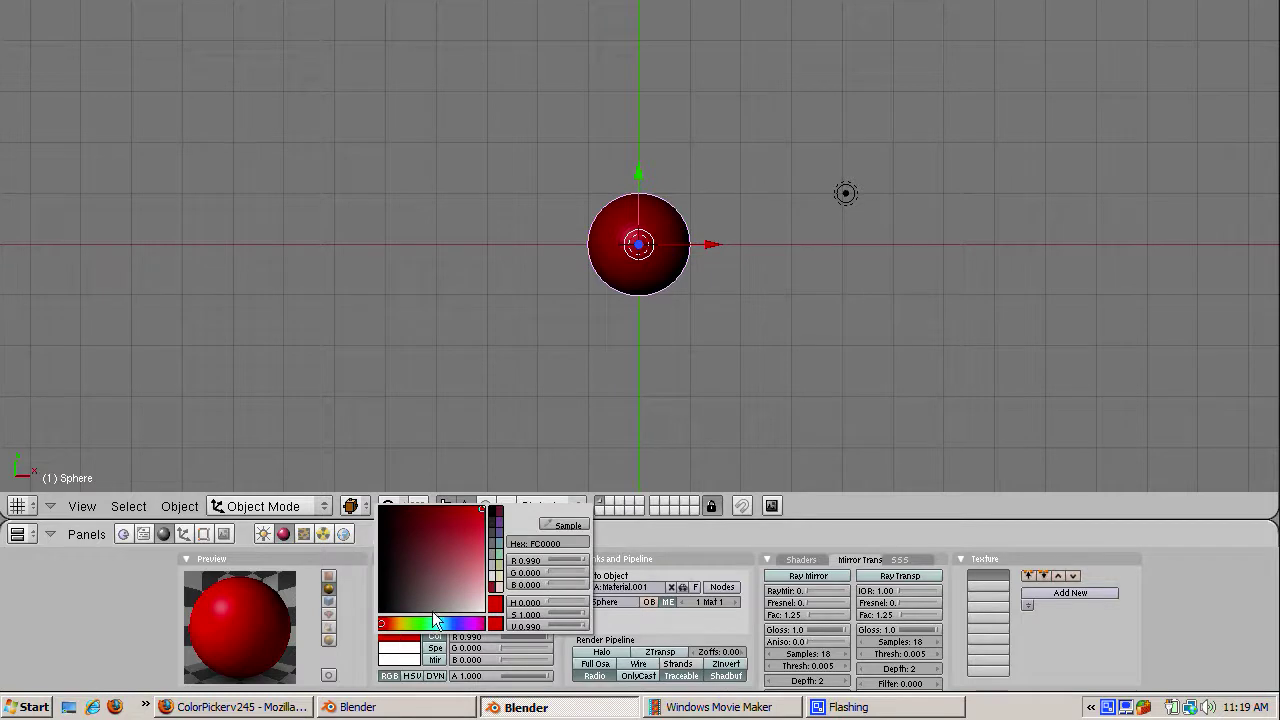
mouse_move(381, 622)
left_mouse_down()
mouse_move(484, 630)
mouse_move(374, 618)
mouse_move(472, 624)
mouse_move(406, 625)
mouse_move(380, 640)
left_mouse_up()
left_click(401, 624)
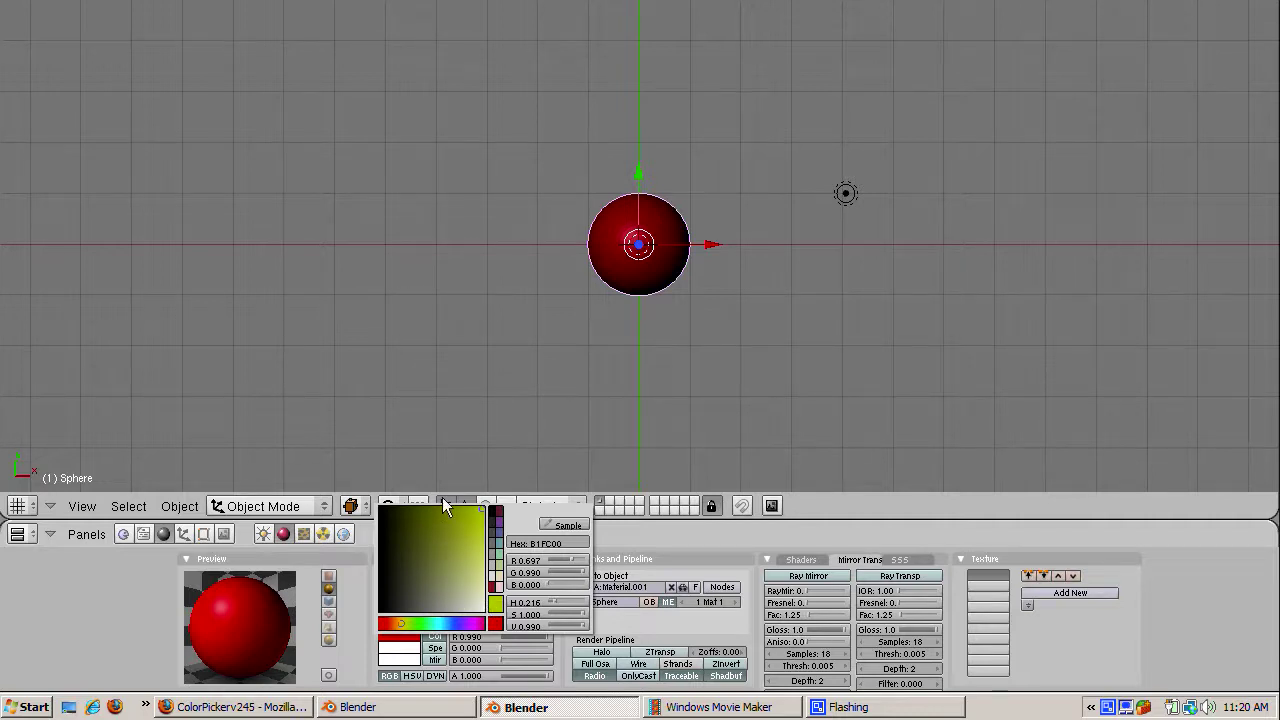
left_click(456, 420)
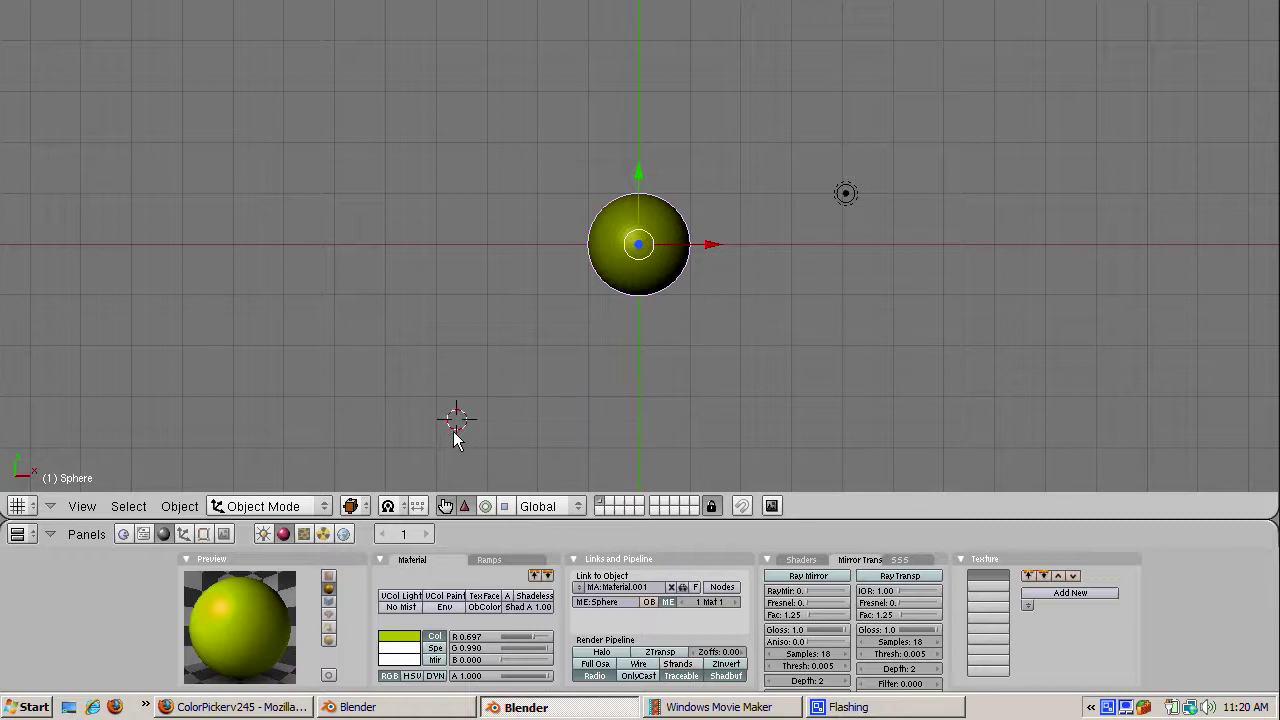
left_click(393, 647)
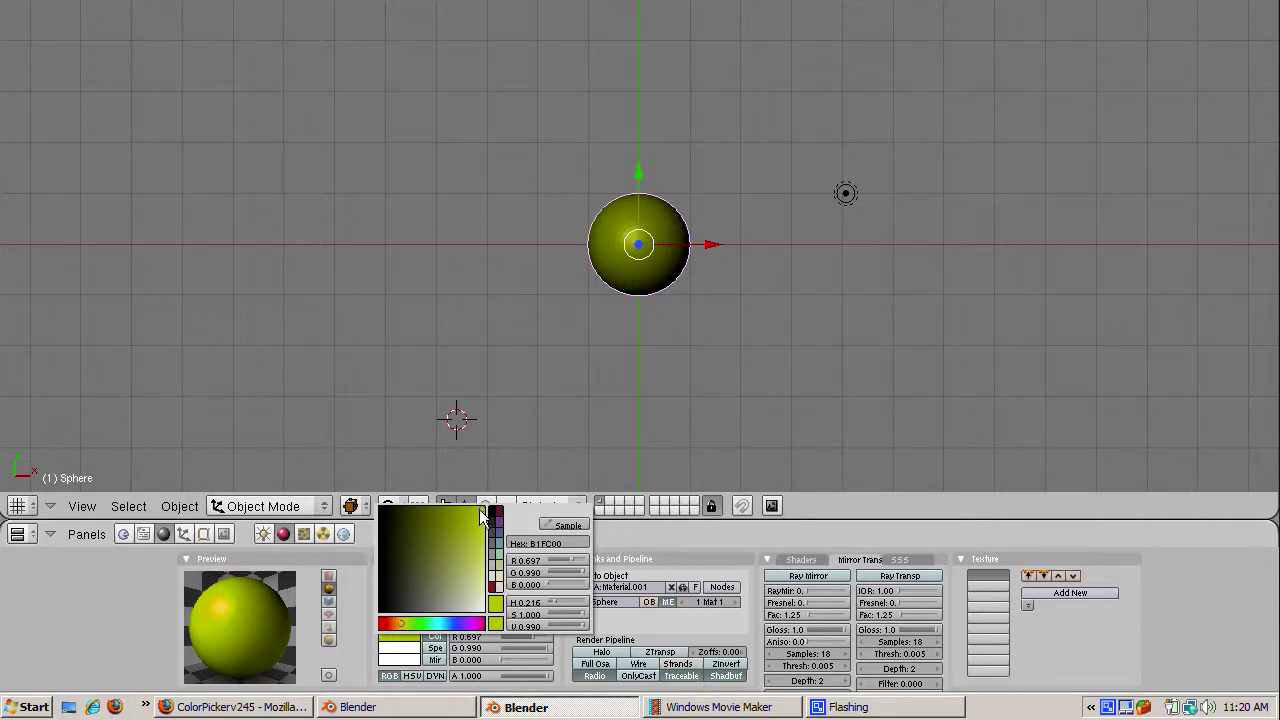
Step: Darken the colour in the picker's square to dark olive green (R 0.250, G 0.300, B 0.131)
mouse_move(481, 515)
left_mouse_down()
mouse_move(394, 536)
mouse_move(380, 514)
mouse_move(382, 618)
mouse_move(374, 518)
mouse_move(370, 532)
mouse_move(385, 618)
mouse_move(397, 604)
mouse_move(486, 615)
mouse_move(405, 607)
mouse_move(429, 549)
mouse_move(406, 537)
mouse_move(408, 576)
mouse_move(436, 548)
mouse_move(410, 560)
mouse_move(430, 565)
mouse_move(435, 586)
mouse_move(413, 554)
left_mouse_up()
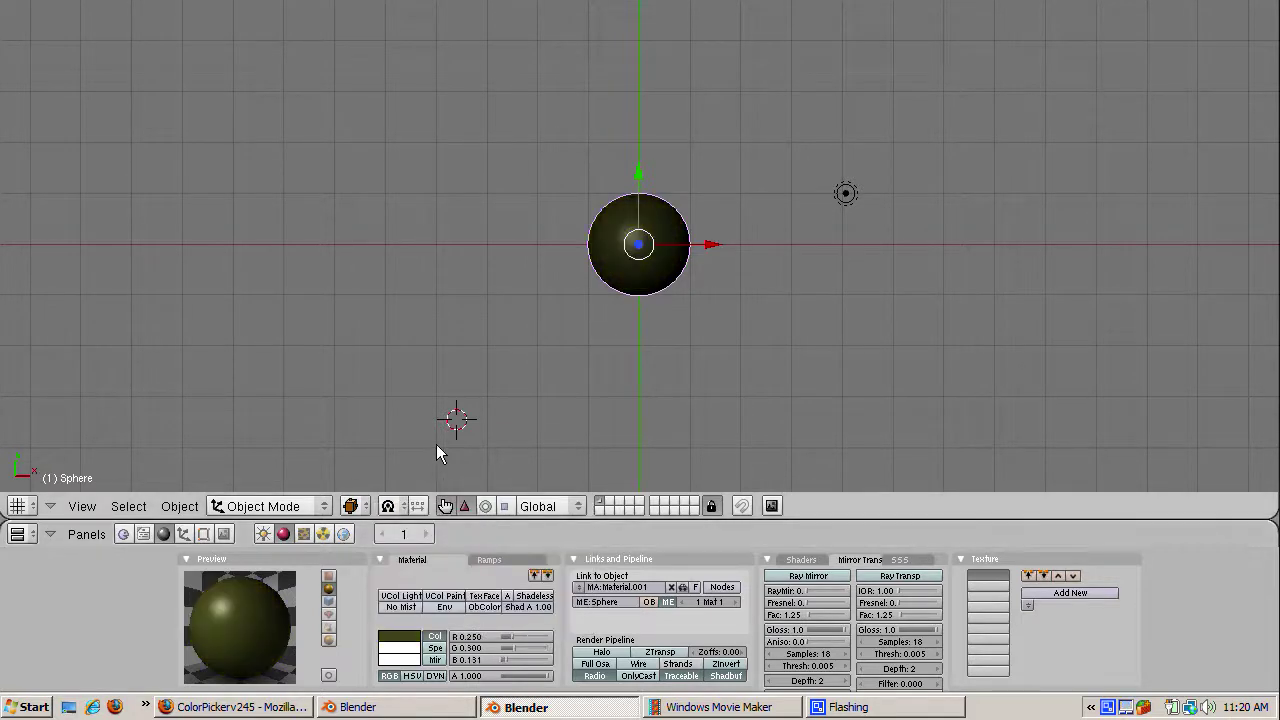
Step: Enter hex FFCC99 in the colour picker to make the material light peach
left_click(405, 643)
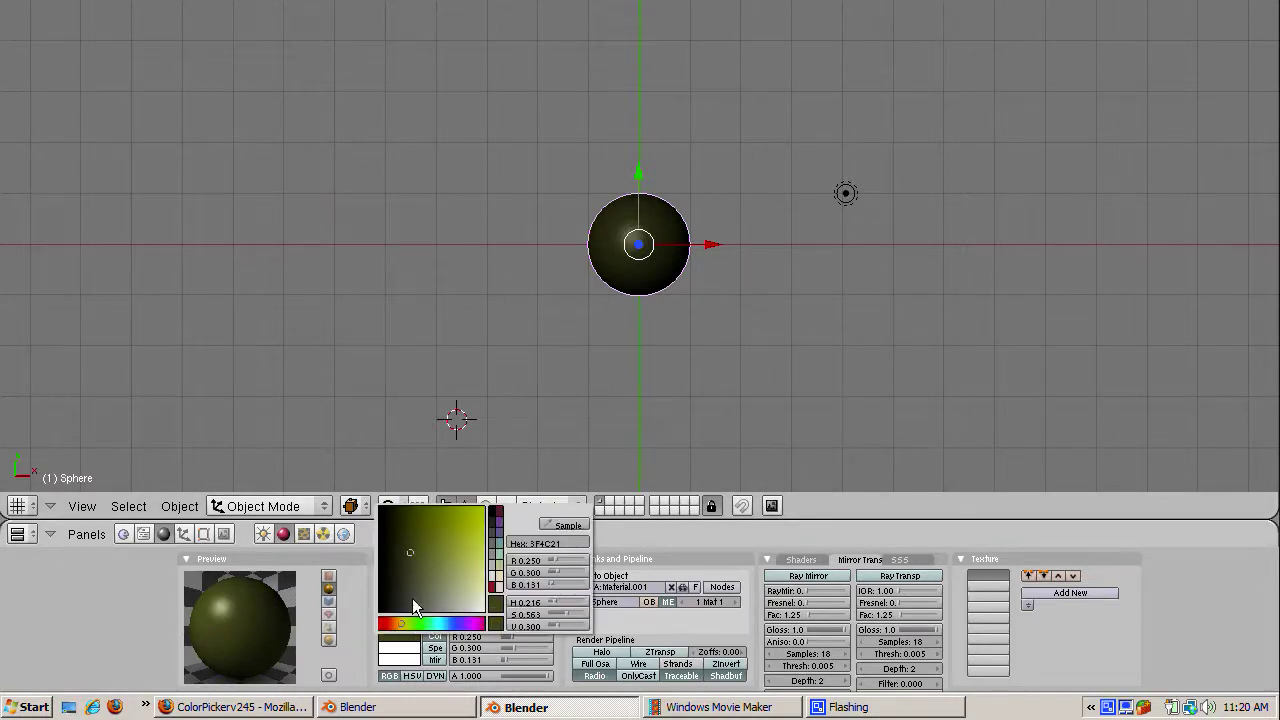
left_click(544, 548)
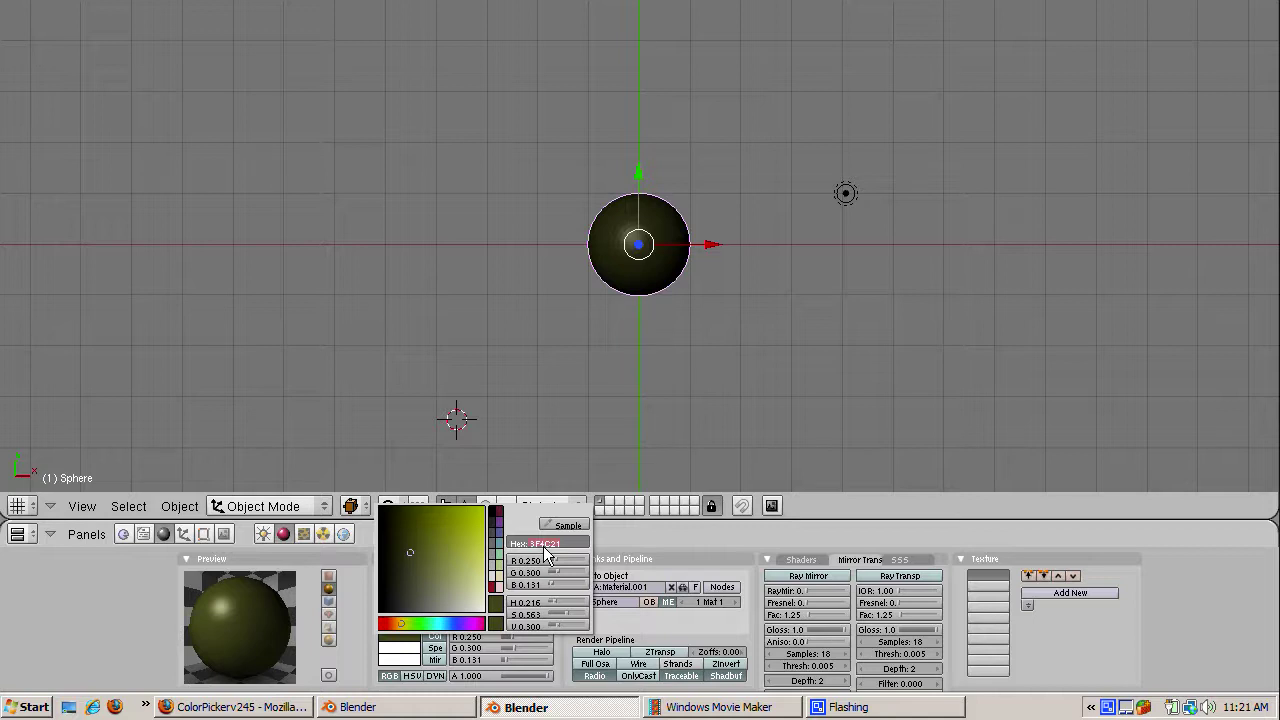
type("ffcc99")
key("Return")
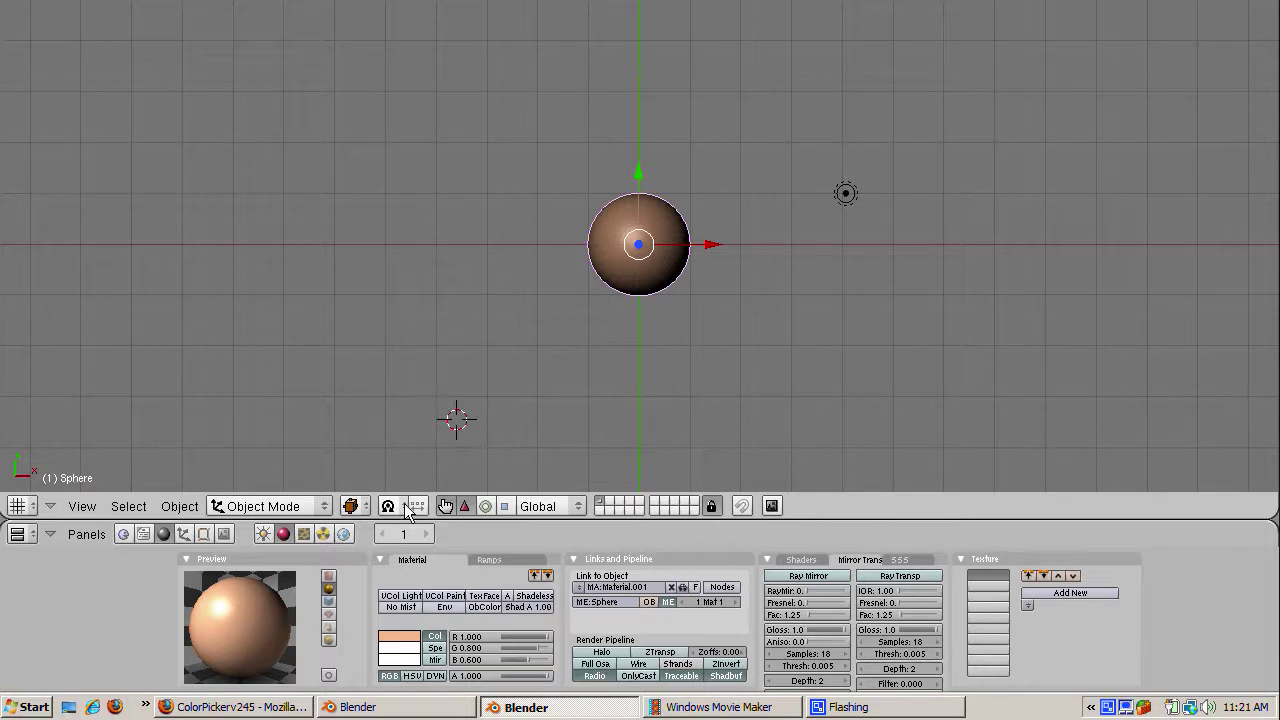
left_click(400, 645)
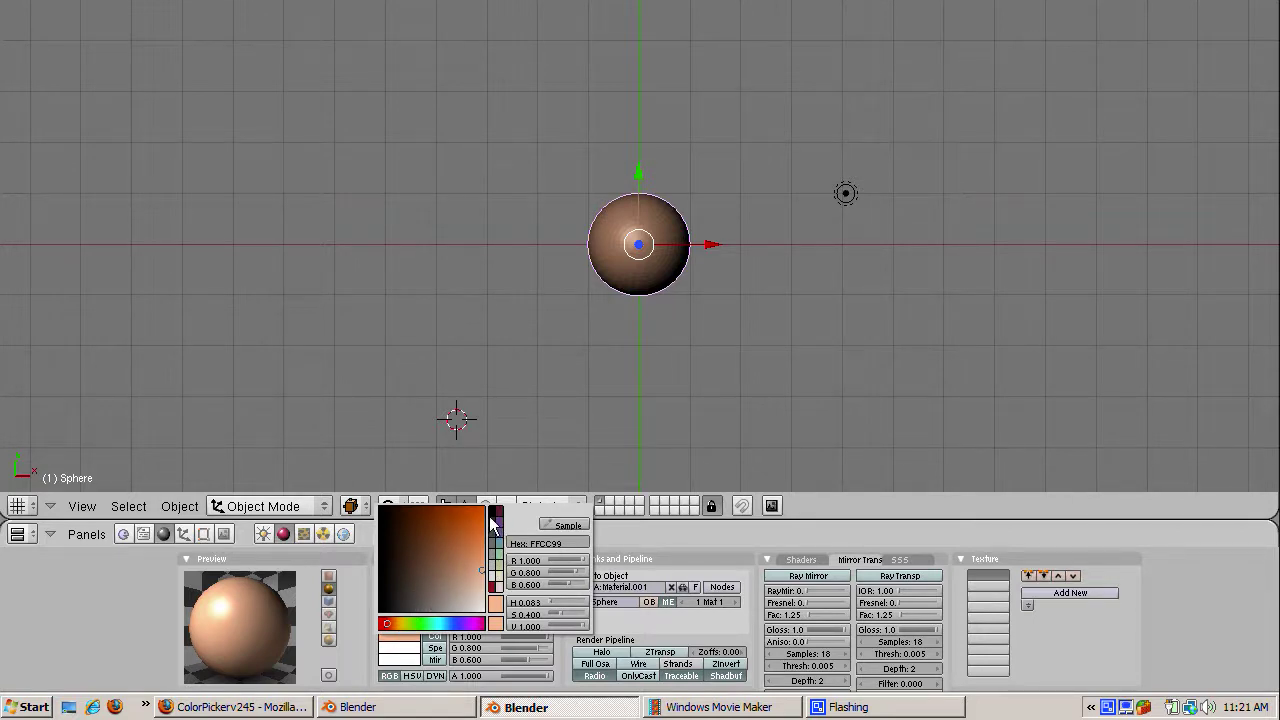
Step: Try several palette presets, then settle on a muted slate blue, hex 4D5077
left_click(496, 568)
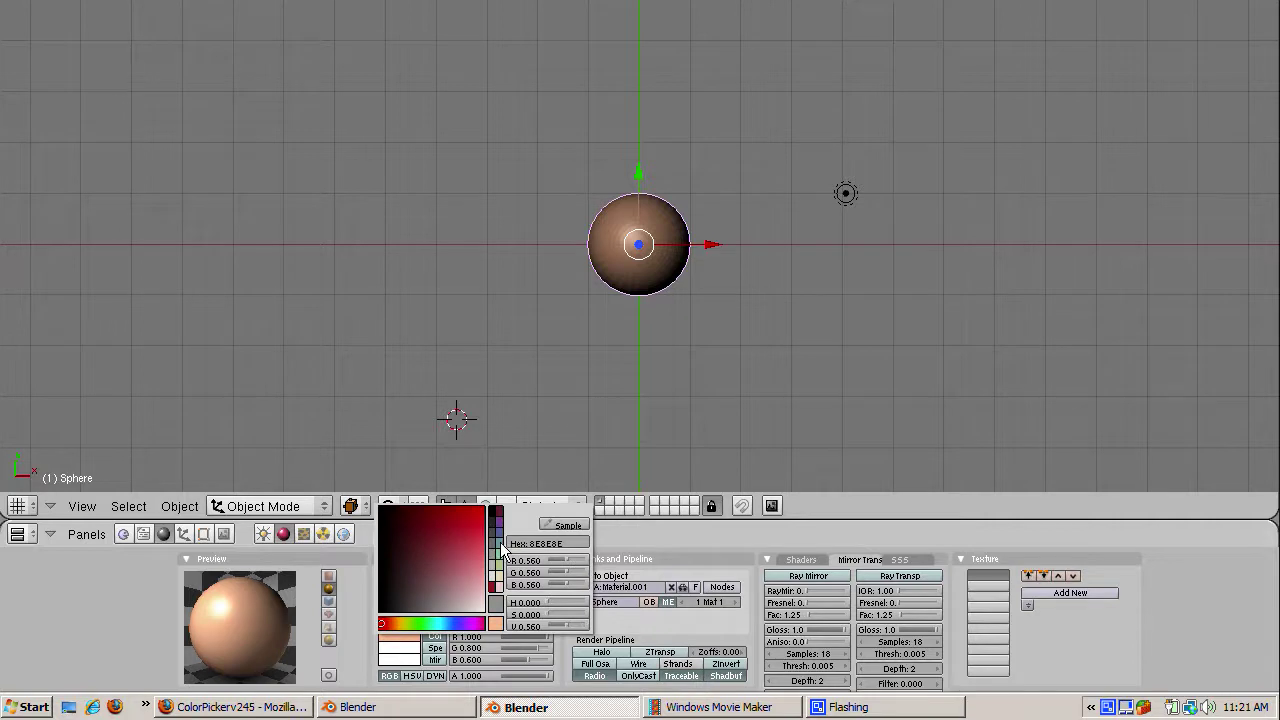
left_click(497, 535)
left_click(494, 545)
left_click(497, 535)
left_click(495, 553)
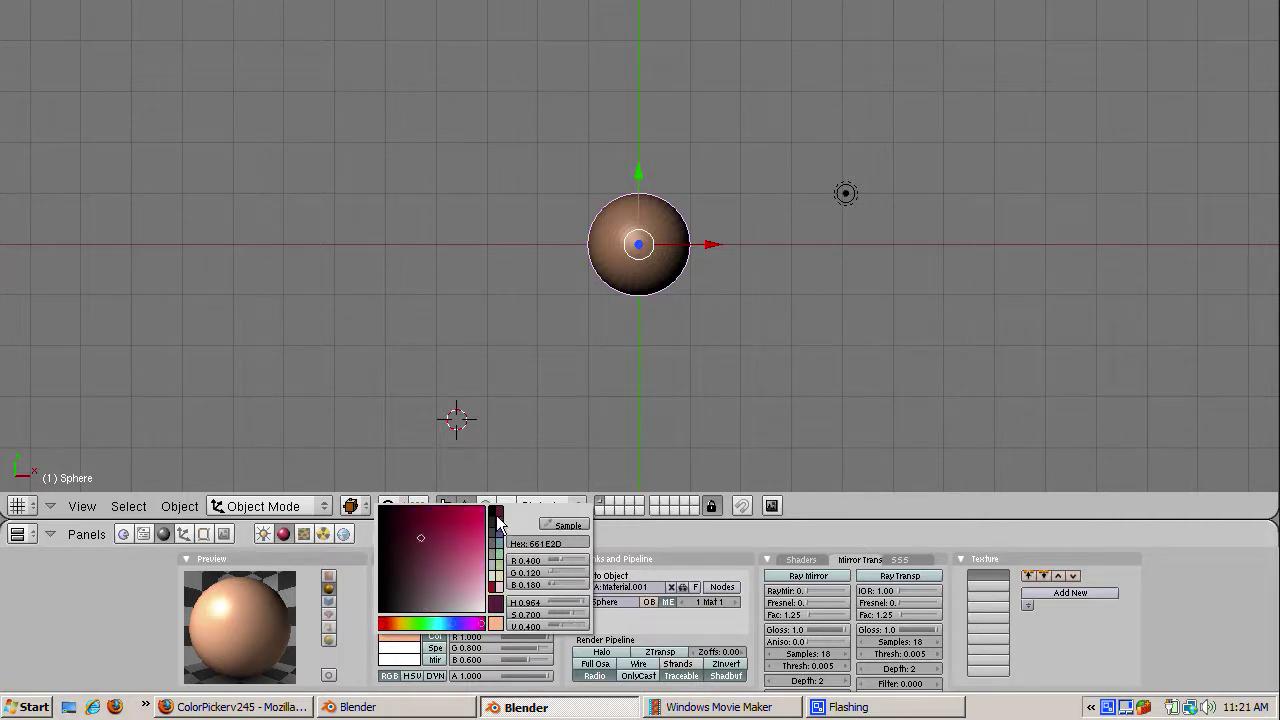
left_click(496, 568)
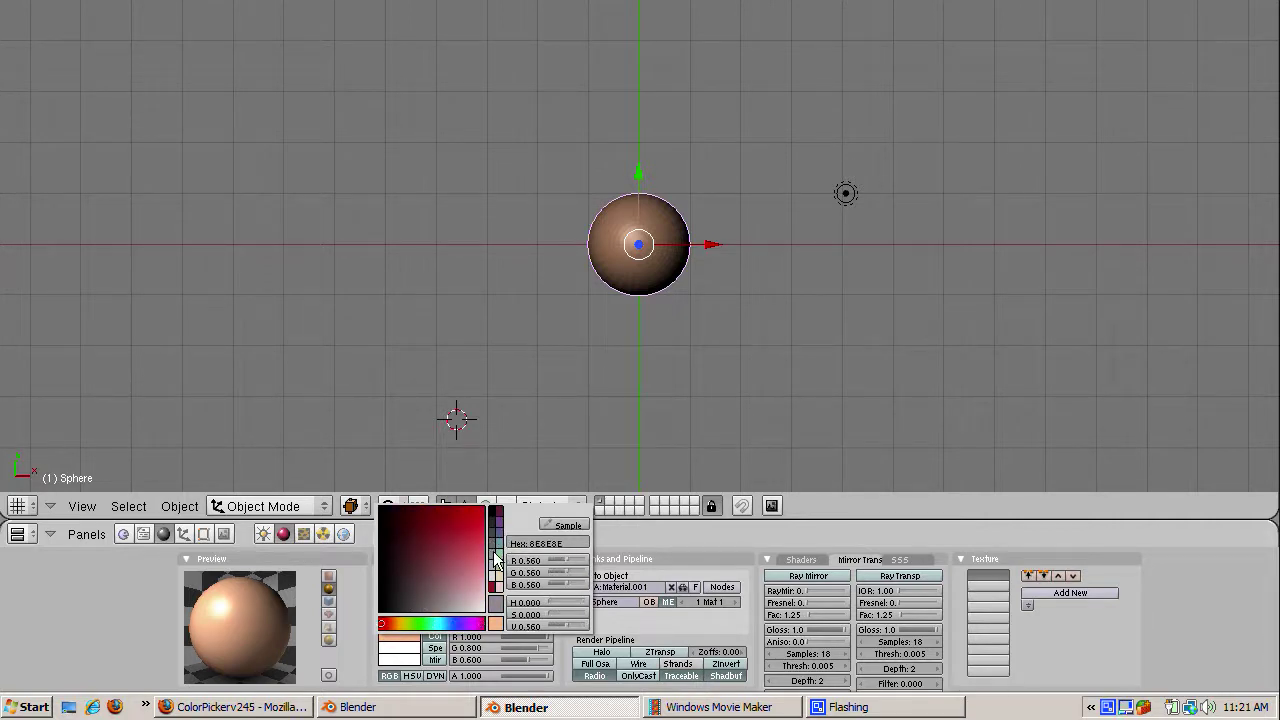
left_click(450, 623)
left_click_drag(447, 564, 431, 575)
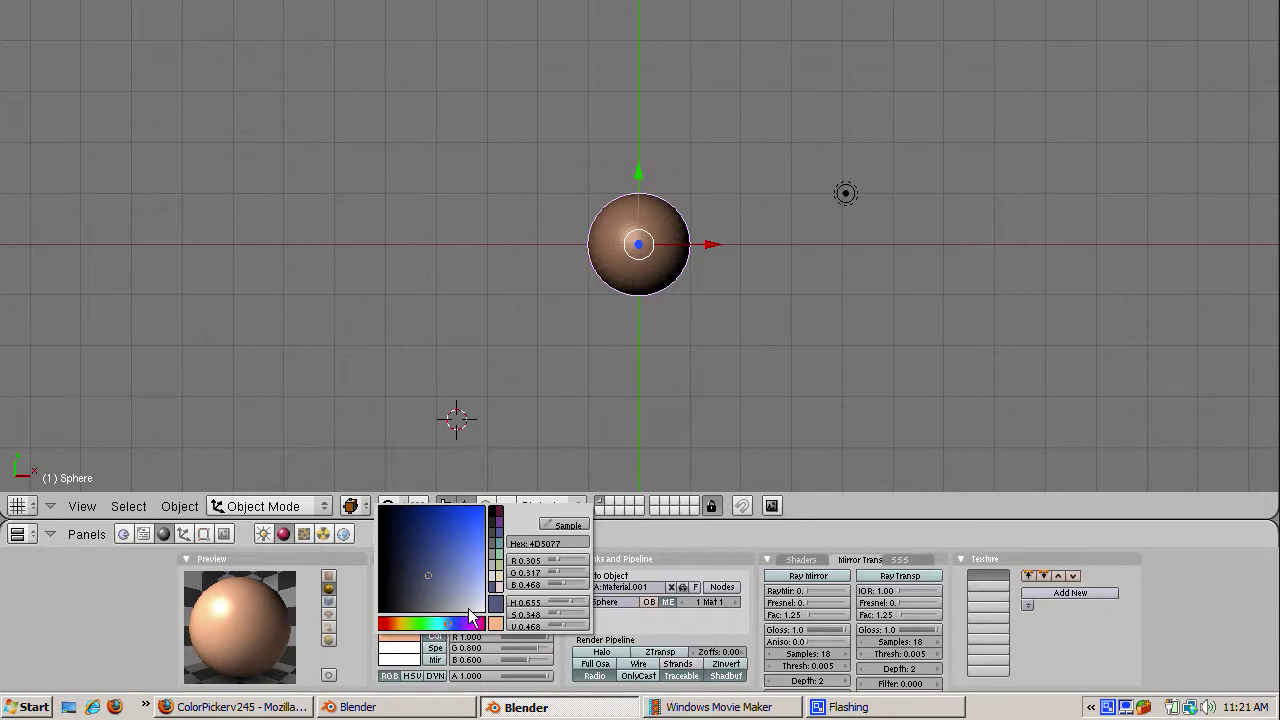
Step: Sample a deep crimson pink (R 0.808, G 0.255, B 0.357) from the interface with the eyedropper
left_click(568, 526)
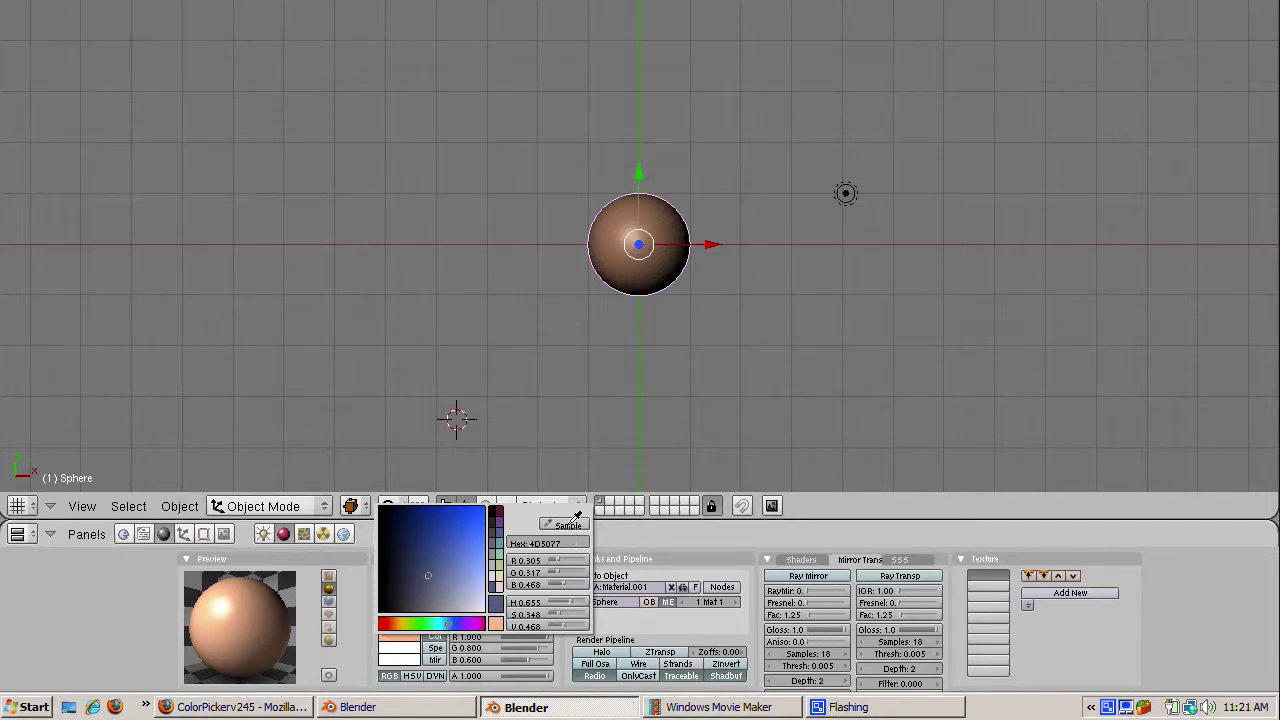
left_click(287, 531)
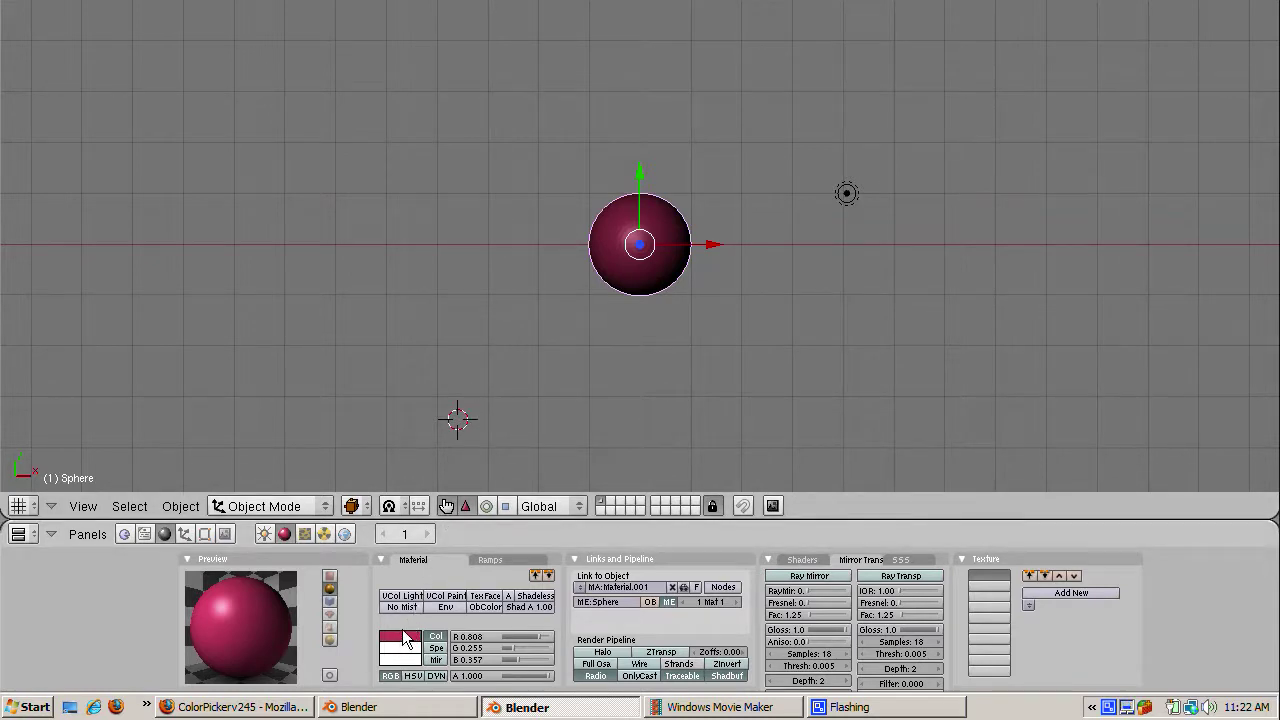
right_click(910, 517)
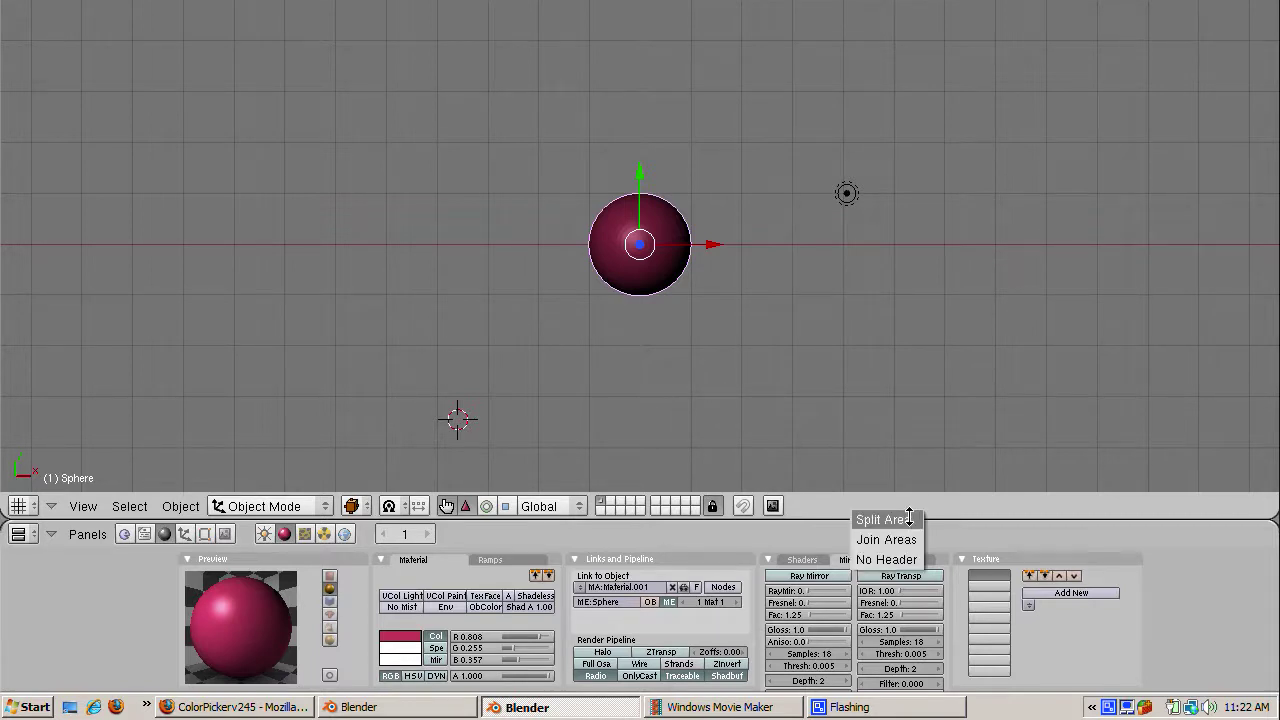
Step: Split the 3D view and make the new area an Image Browser on the tile textures folder
left_click(885, 519)
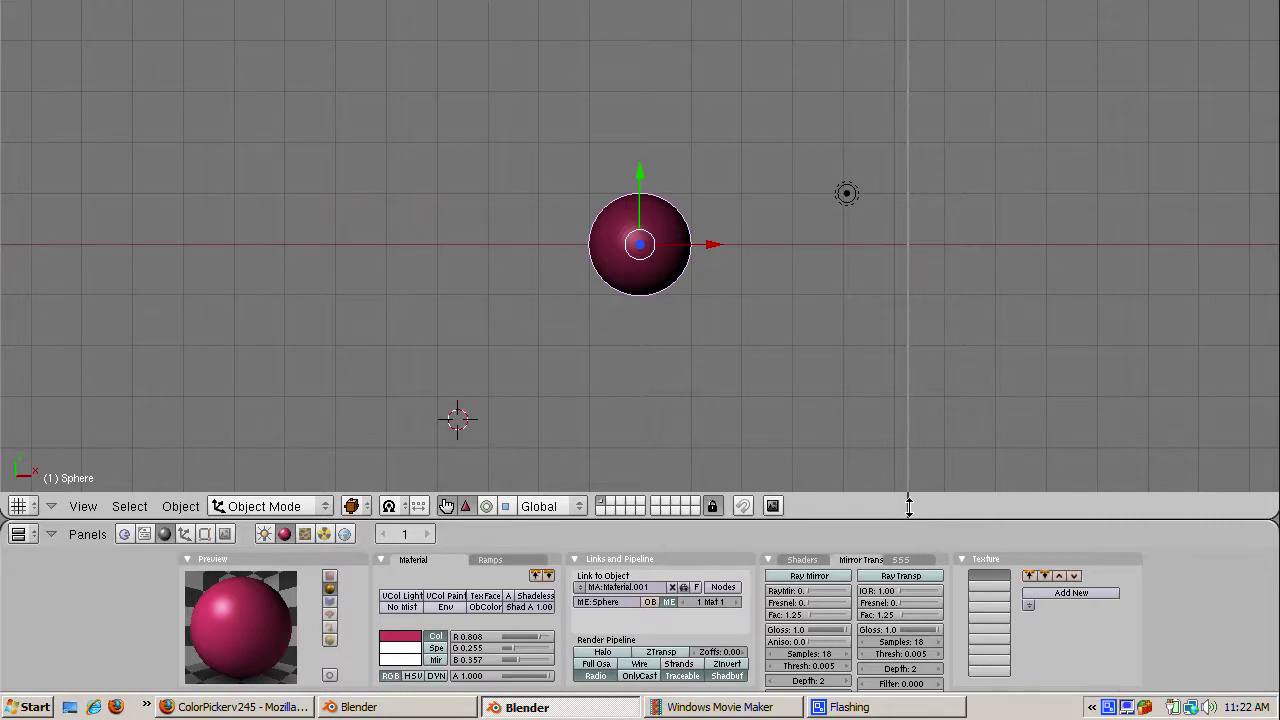
left_click(908, 504)
left_click(927, 506)
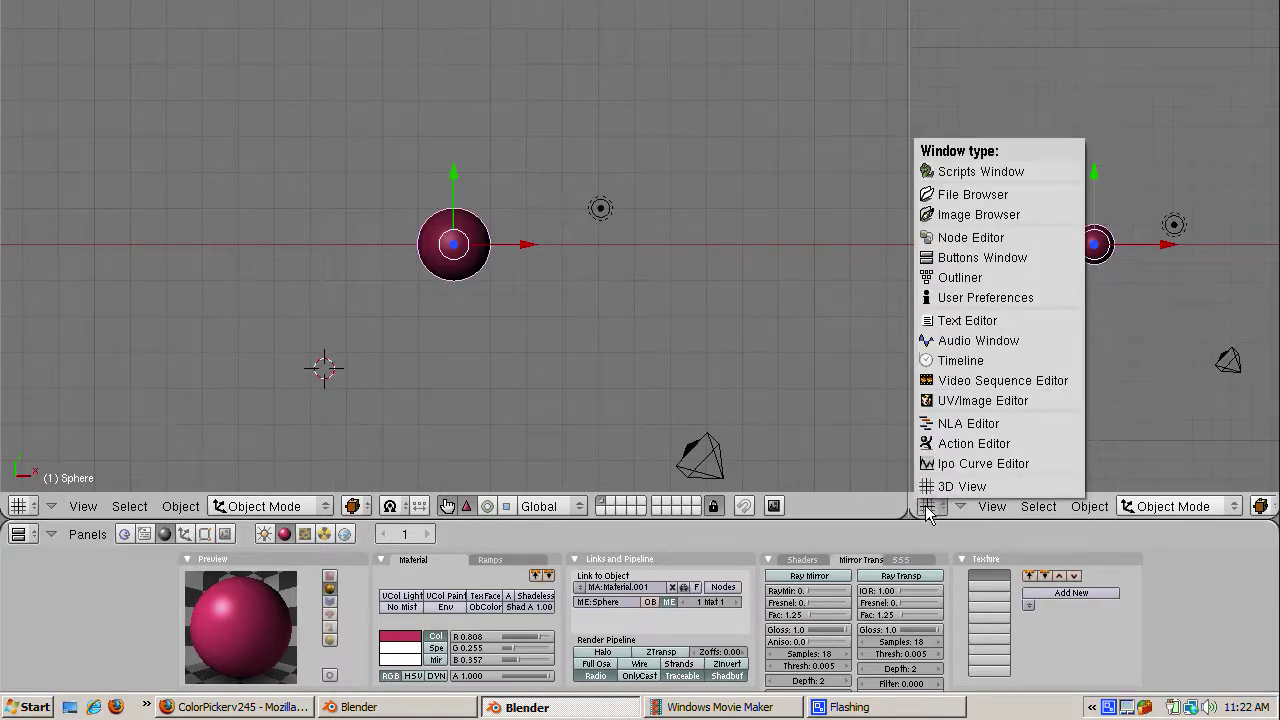
left_click(947, 214)
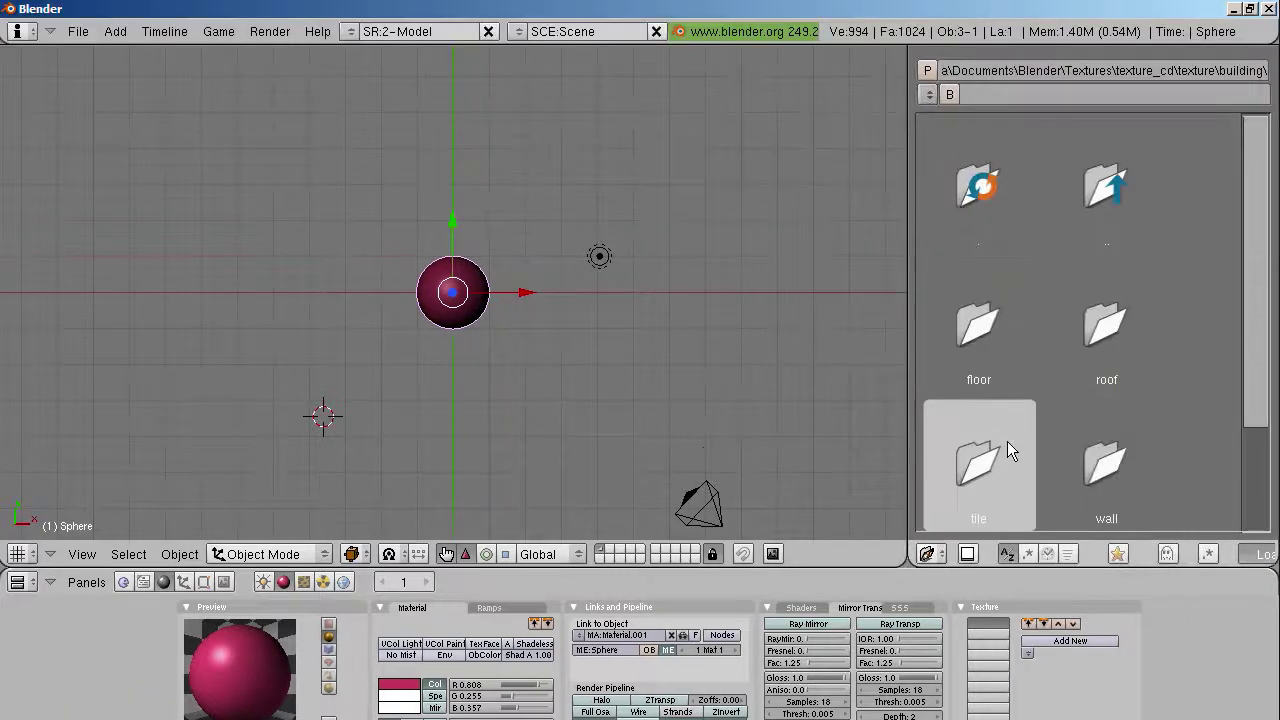
left_click(1008, 445)
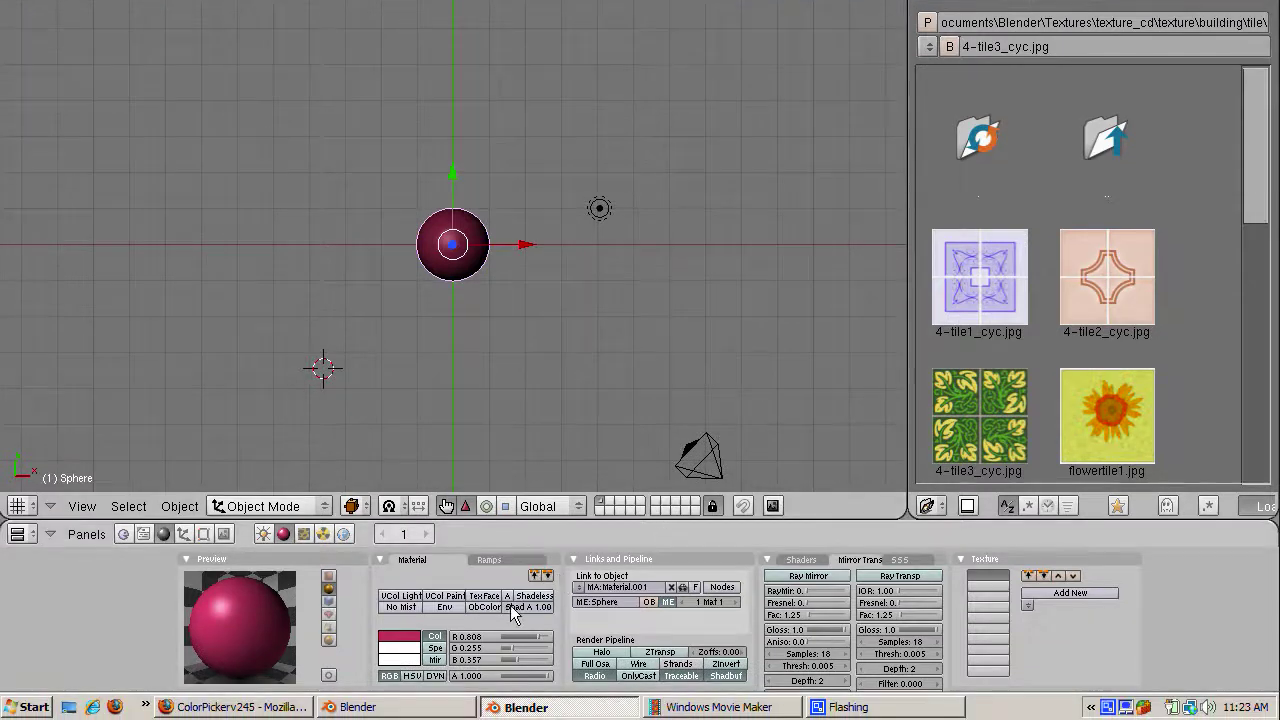
left_click(414, 638)
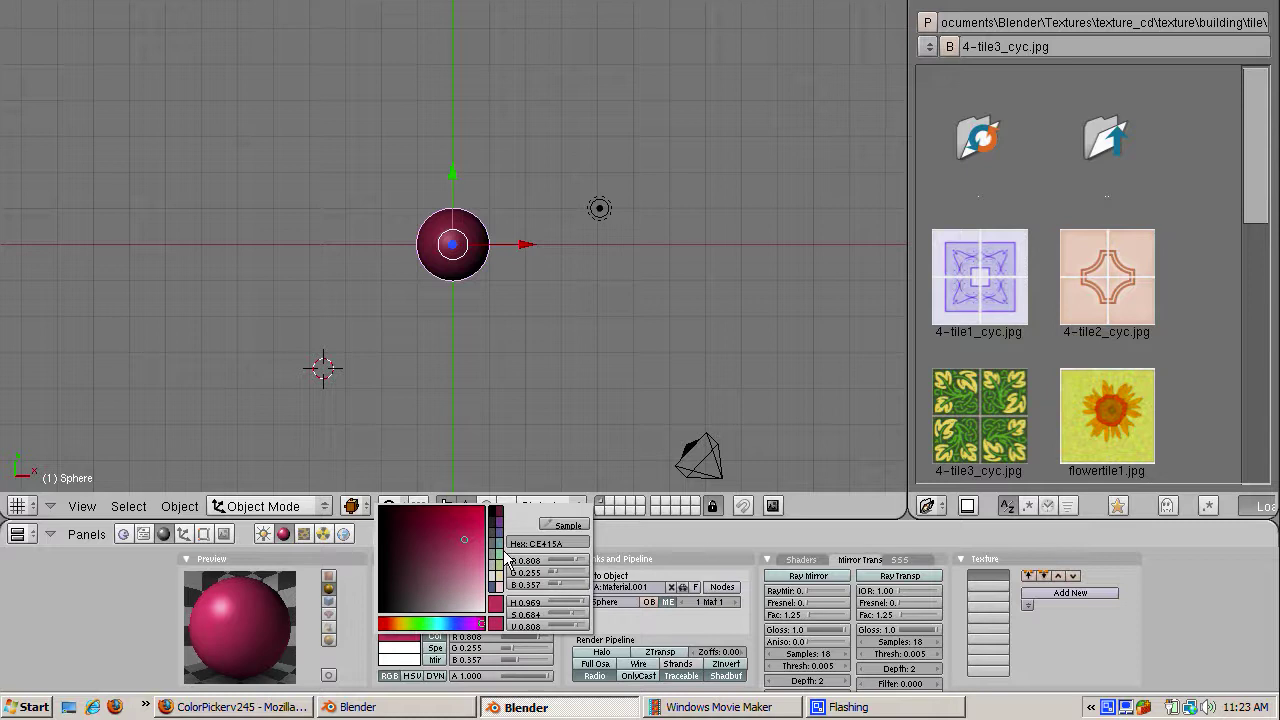
Step: Sample orange from the flowertile1.jpg thumbnail's sunflower (R 0.757, G 0.475, B 0.012)
left_click(556, 524)
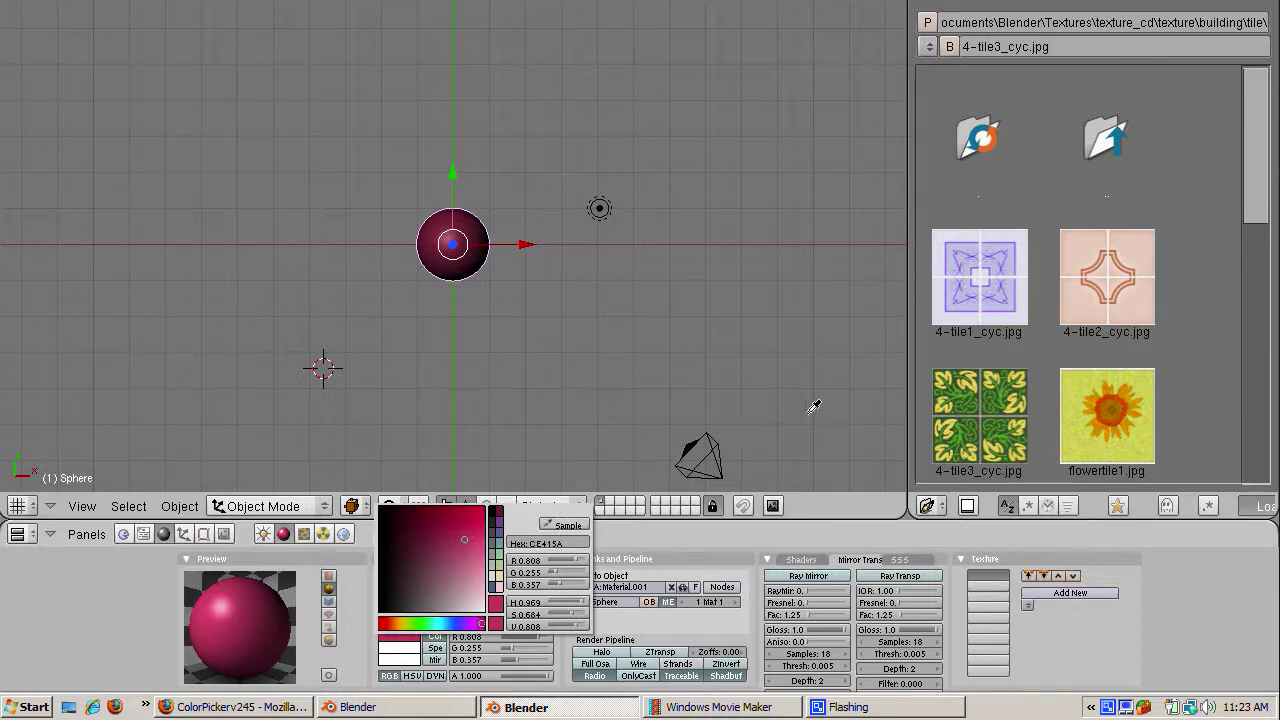
left_click(1110, 395)
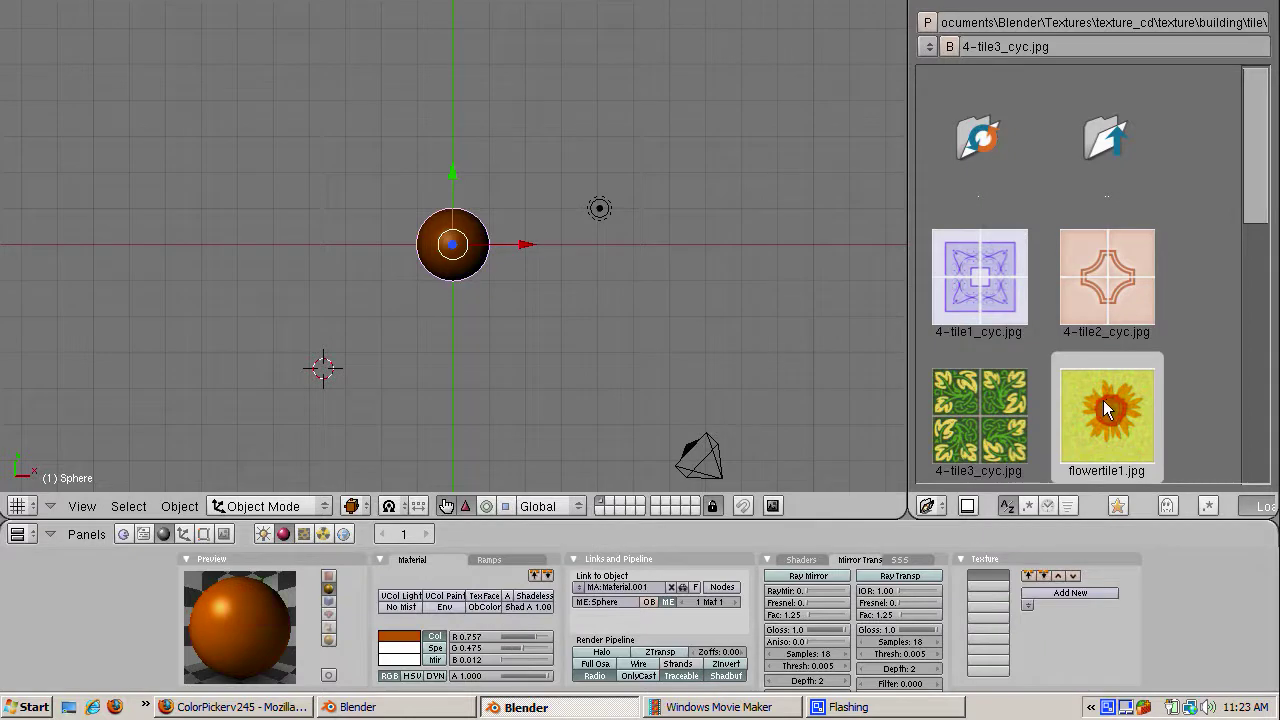